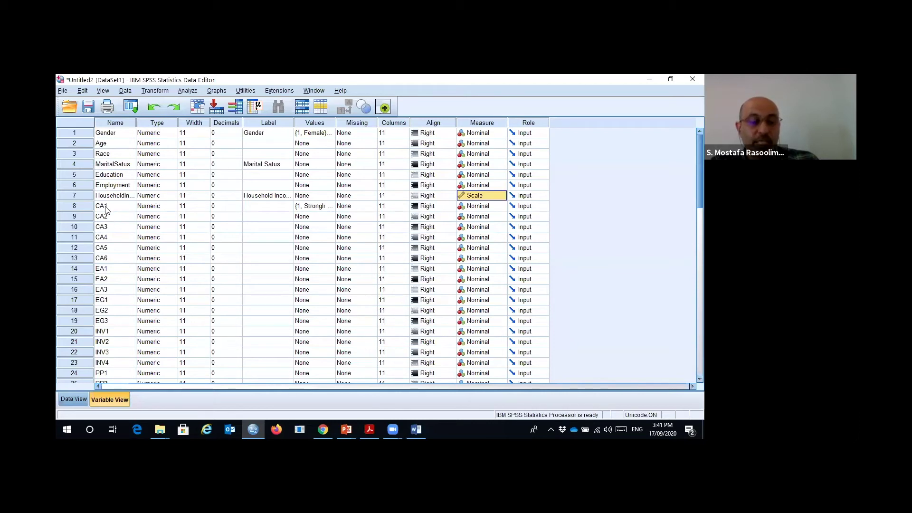
Step: Set up an Independent-Samples T Test with CA3 replacing CA1 as the test variable
{"action": "left_click", "coordinate": [105, 228]}
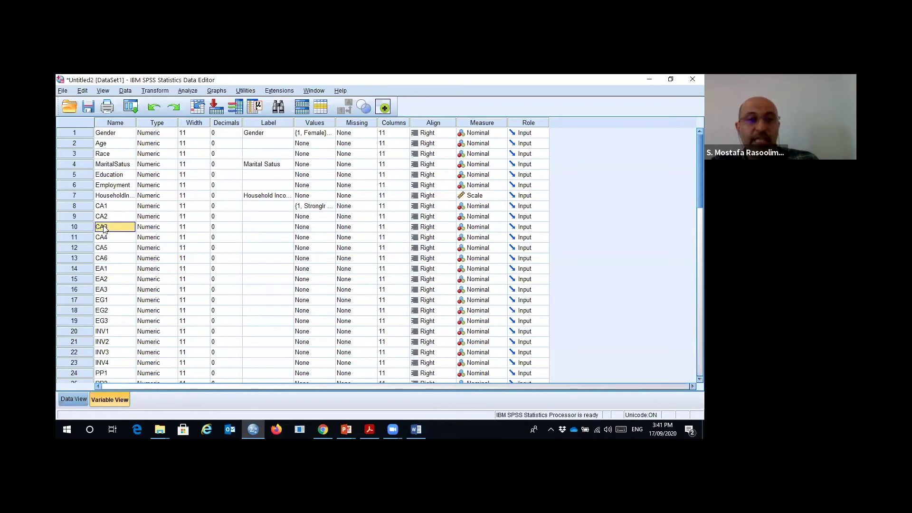
{"action": "left_click", "coordinate": [79, 227]}
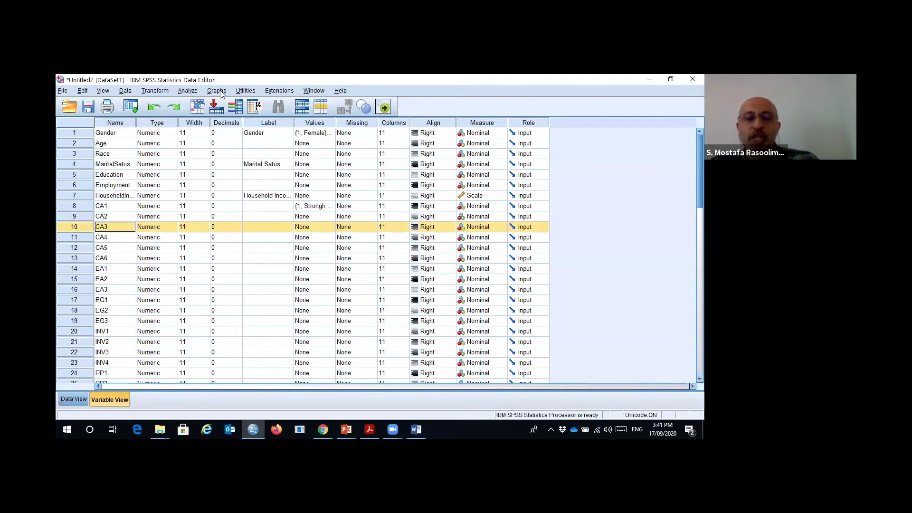
{"action": "left_click", "coordinate": [189, 91]}
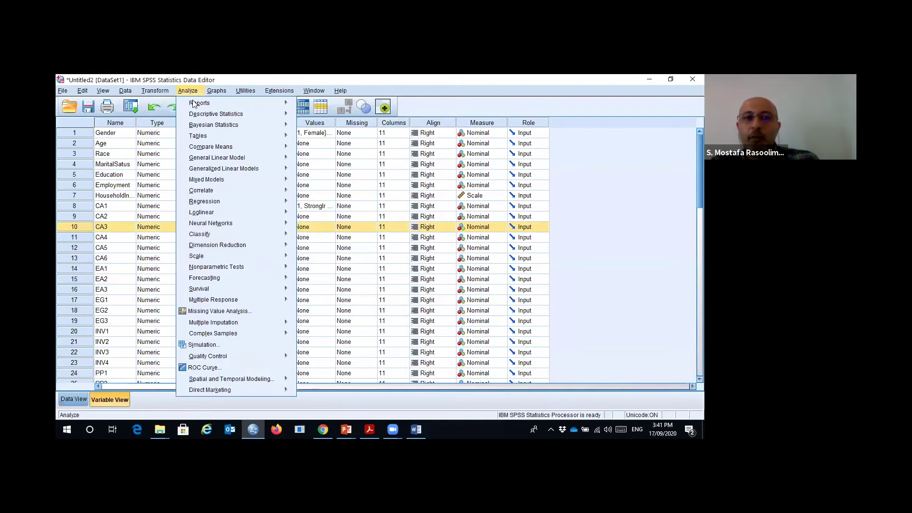
{"action": "mouse_move", "coordinate": [194, 104]}
{"action": "mouse_move", "coordinate": [186, 146]}
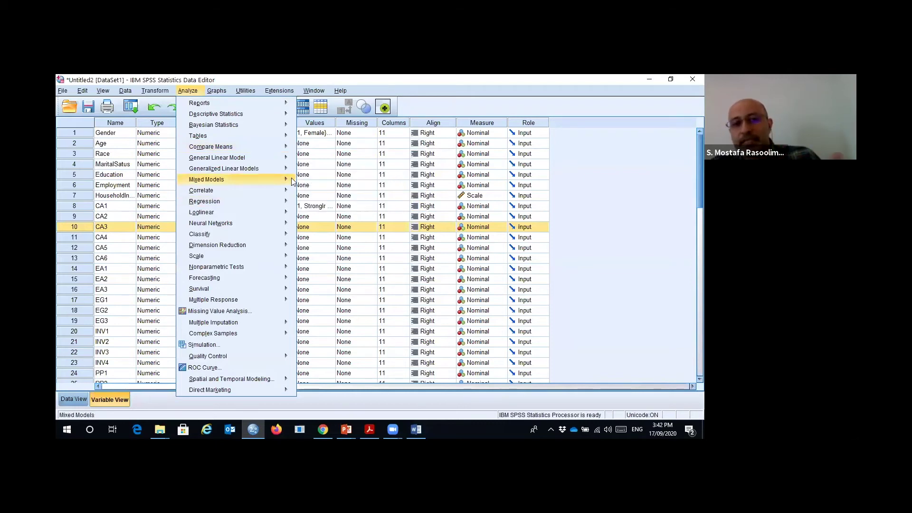
{"action": "mouse_move", "coordinate": [257, 138]}
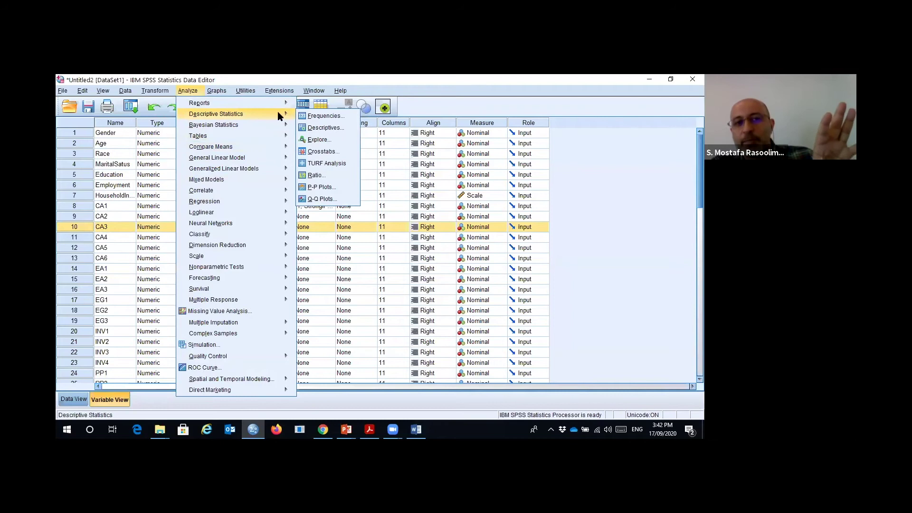
{"action": "mouse_move", "coordinate": [235, 148]}
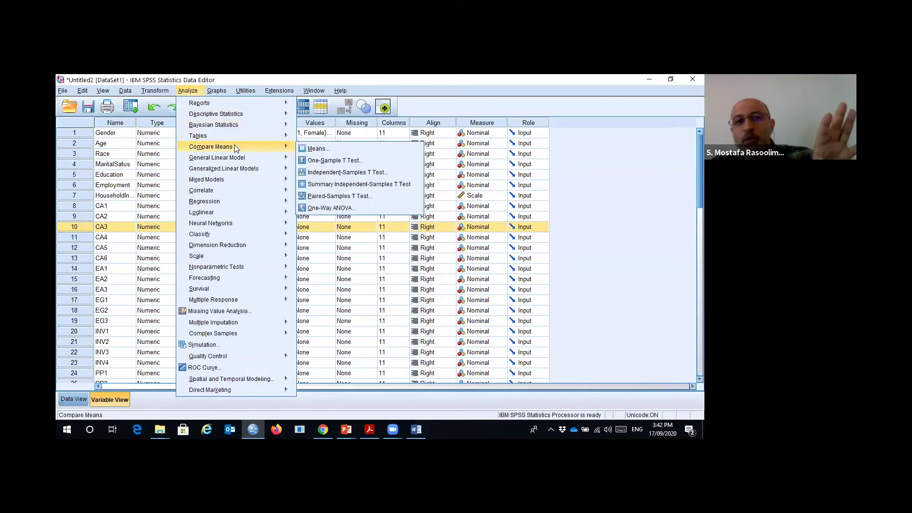
{"action": "left_click", "coordinate": [335, 174]}
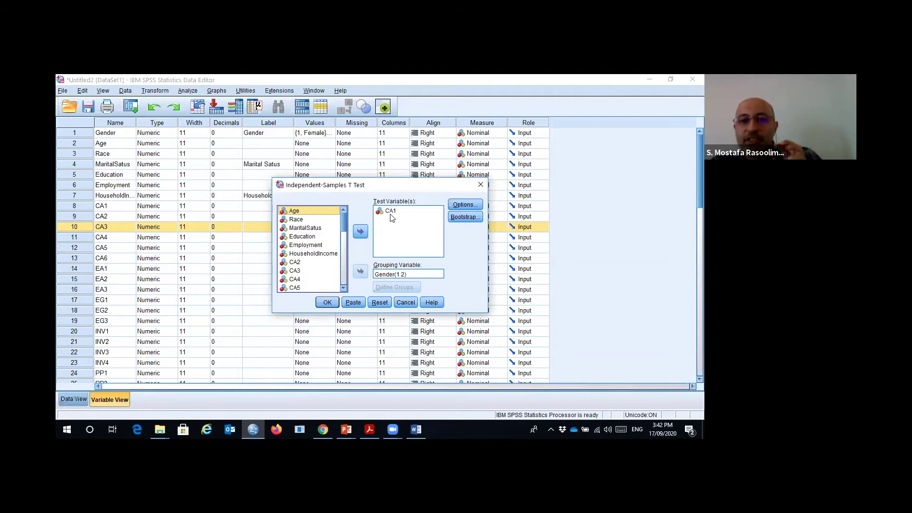
{"action": "left_click", "coordinate": [391, 212]}
{"action": "left_click", "coordinate": [360, 232]}
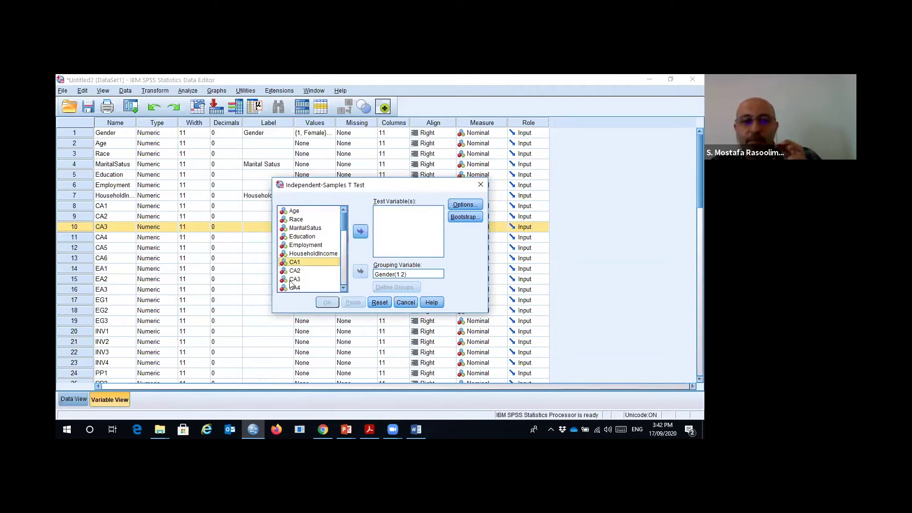
{"action": "left_click", "coordinate": [304, 279]}
{"action": "left_click", "coordinate": [357, 235]}
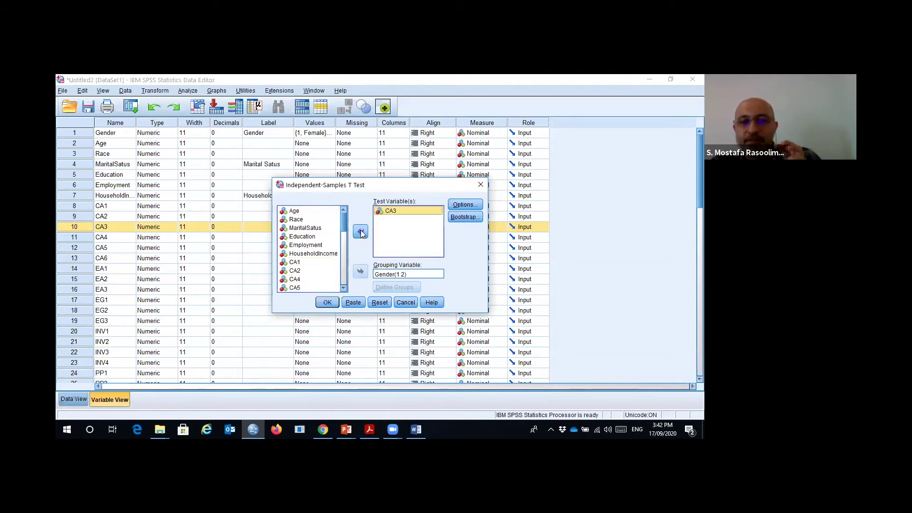
Step: Reassign Gender as the t test's grouping variable and define its two groups as 1 and 2
{"action": "left_click", "coordinate": [390, 275]}
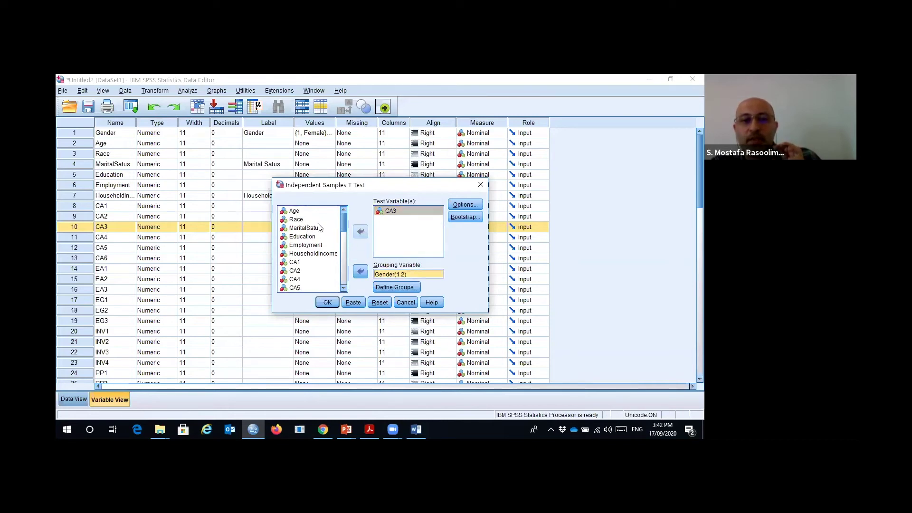
{"action": "left_click", "coordinate": [360, 272]}
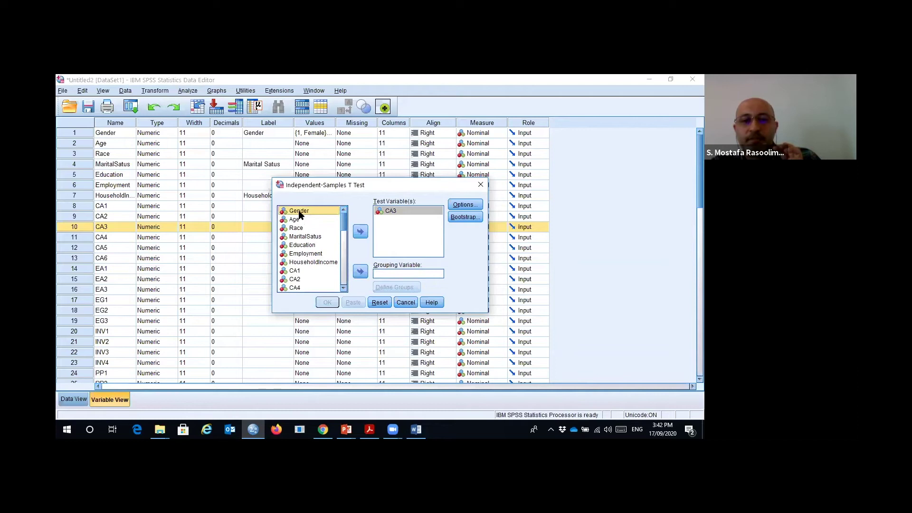
{"action": "left_click", "coordinate": [359, 272]}
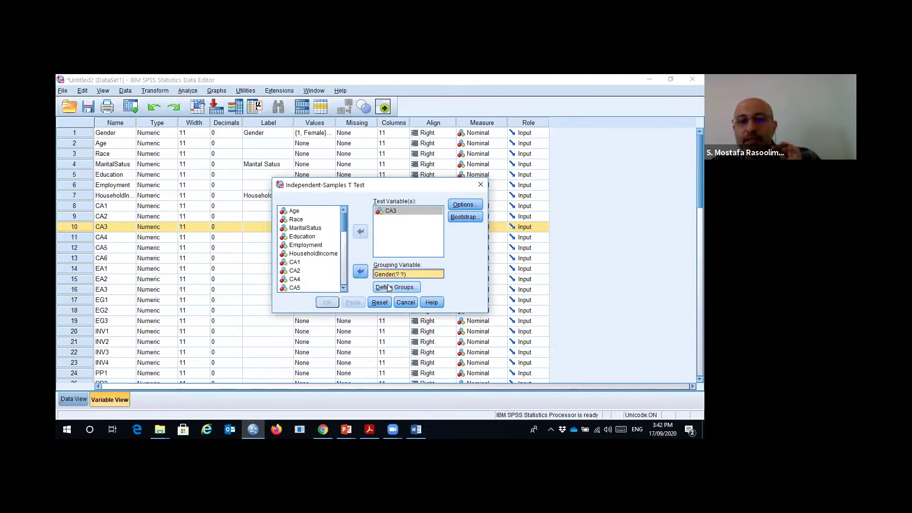
{"action": "left_click", "coordinate": [395, 287]}
{"action": "left_click", "coordinate": [348, 279]}
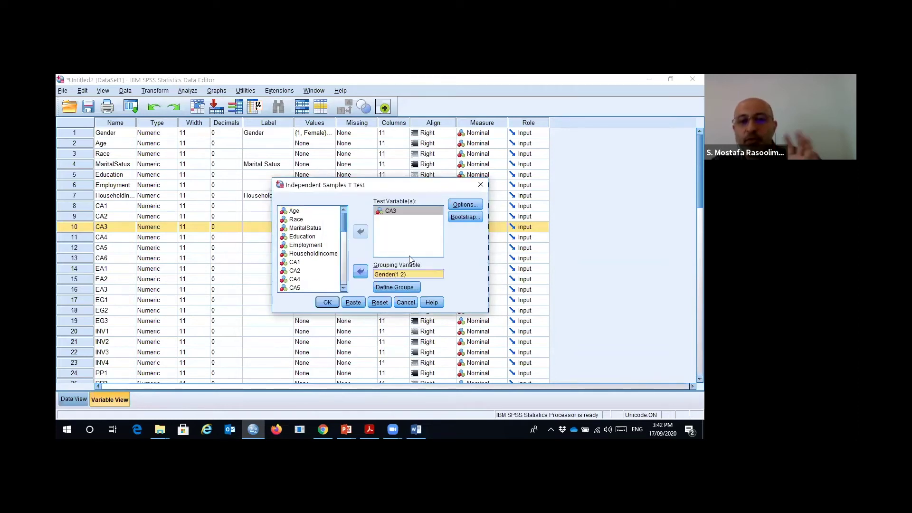
Step: Run the t test with a 95% confidence interval and missing cases excluded analysis by analysis, and close its output
{"action": "left_click", "coordinate": [465, 205]}
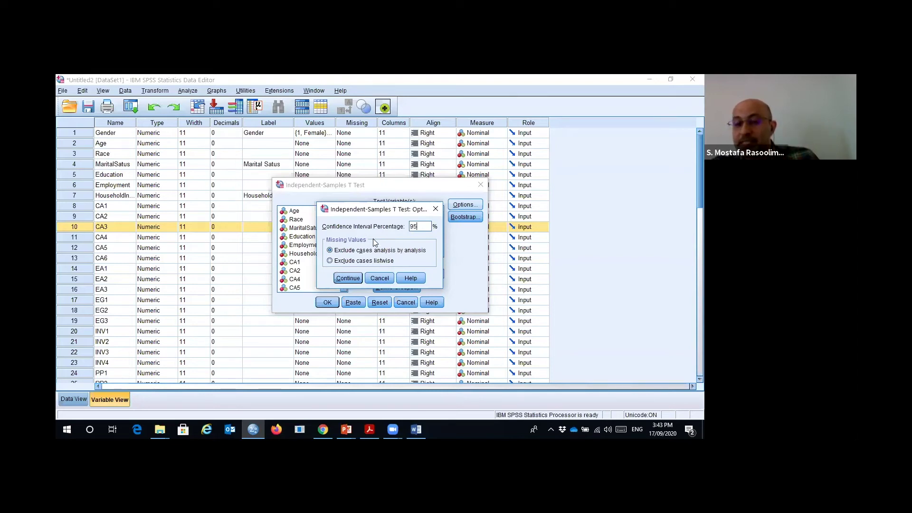
{"action": "left_click", "coordinate": [347, 279]}
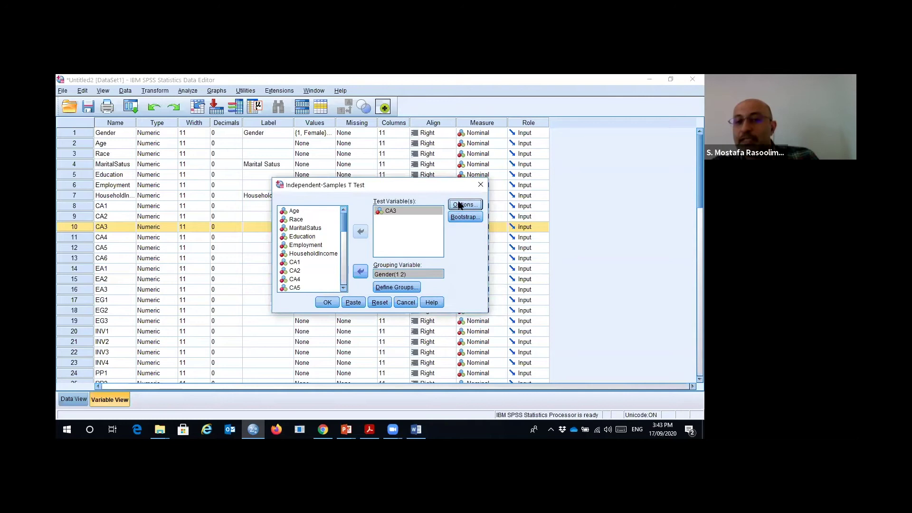
{"action": "left_click", "coordinate": [460, 205]}
{"action": "left_click", "coordinate": [348, 279]}
{"action": "left_click", "coordinate": [328, 301]}
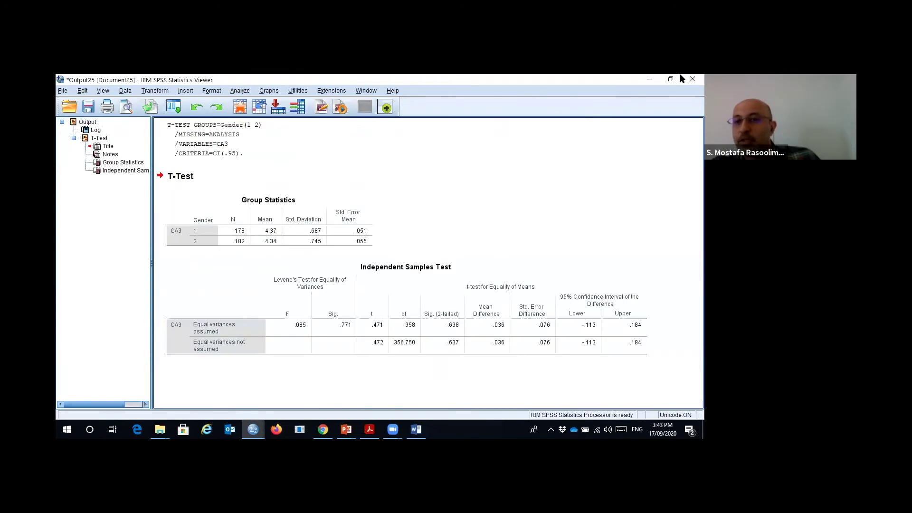
{"action": "left_click", "coordinate": [693, 79]}
{"action": "left_click", "coordinate": [406, 263]}
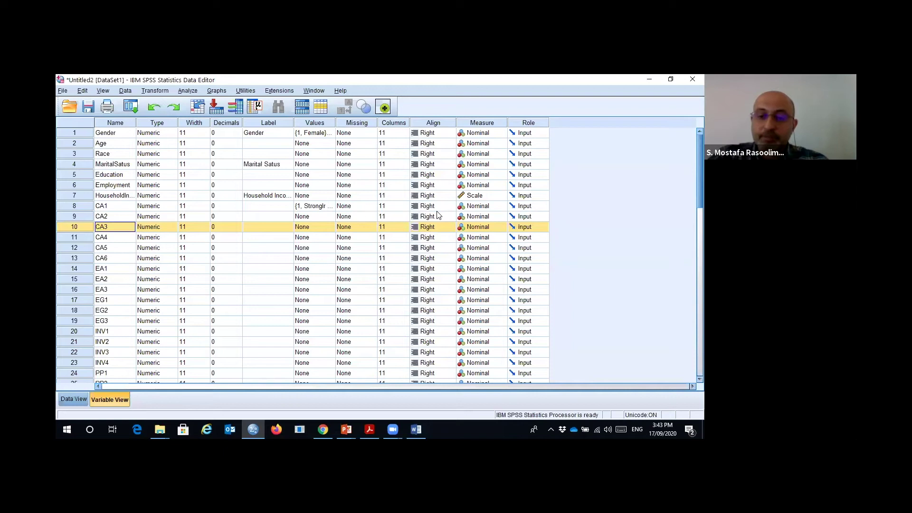
Step: Switch to the Week04 Basic Statistic and Descriptive Analysis presentation in PowerPoint and find the Missing values slides
{"action": "left_click", "coordinate": [346, 430]}
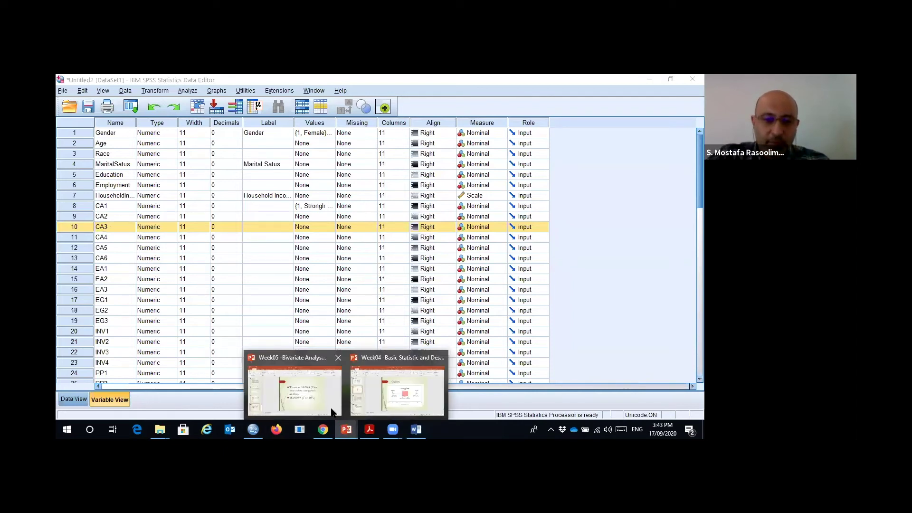
{"action": "left_click", "coordinate": [416, 382]}
{"action": "scroll", "coordinate": [167, 311], "scroll_direction": "up", "scroll_amount": 4}
{"action": "scroll", "coordinate": [118, 304], "scroll_direction": "down", "scroll_amount": 1}
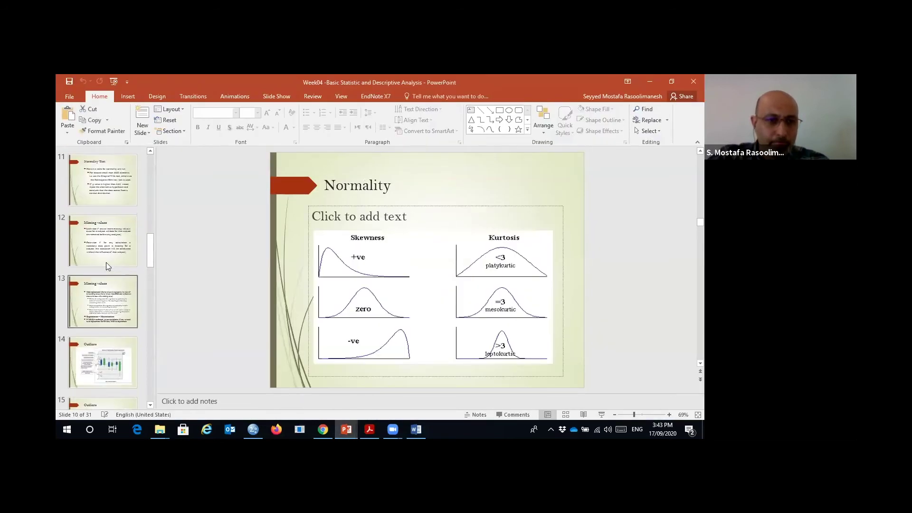
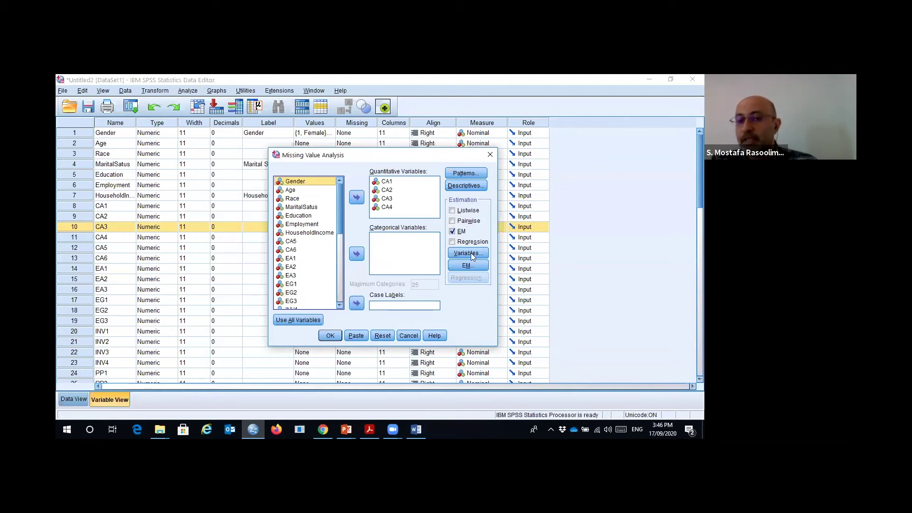
Step: Run the Missing Value Analysis on CA1 to CA4 with EM estimation and review Little's MCAR test in the output
{"action": "left_click", "coordinate": [331, 336]}
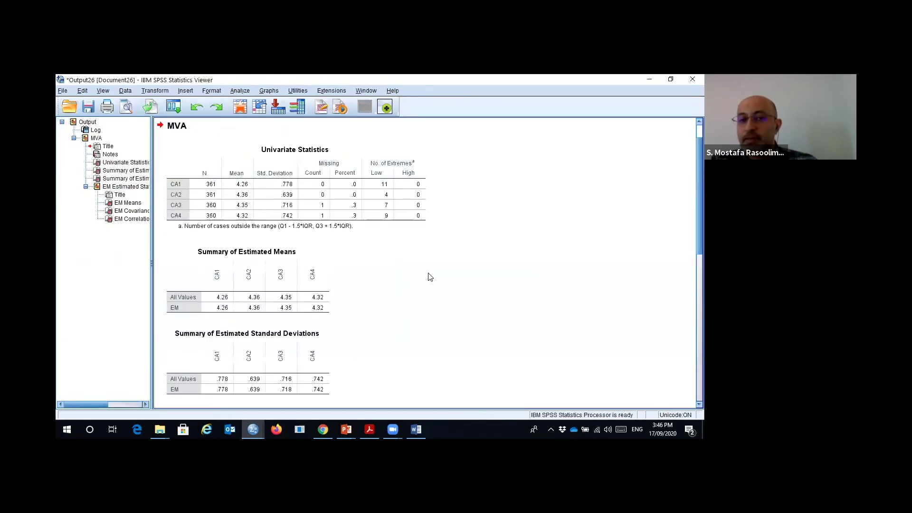
{"action": "scroll", "coordinate": [429, 277], "scroll_direction": "down", "scroll_amount": 4}
{"action": "scroll", "coordinate": [269, 309], "scroll_direction": "down", "scroll_amount": 1}
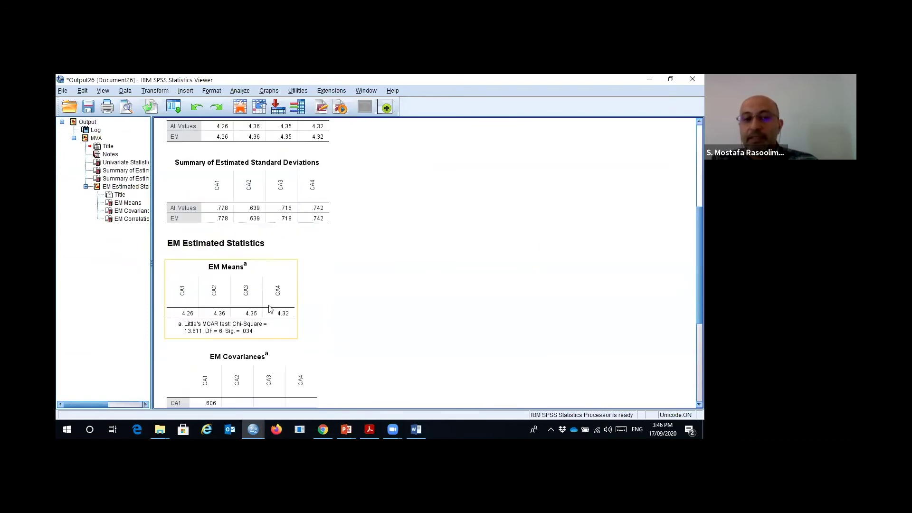
{"action": "scroll", "coordinate": [266, 318], "scroll_direction": "down", "scroll_amount": 4}
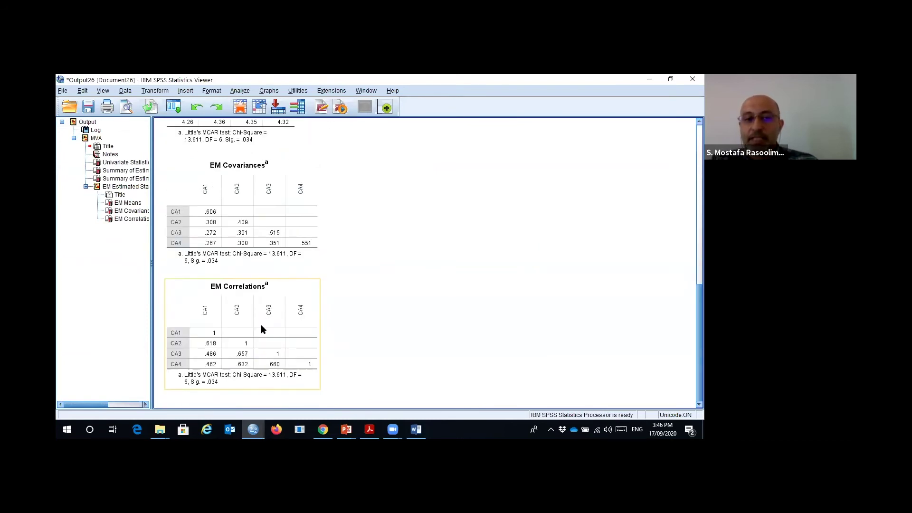
{"action": "scroll", "coordinate": [263, 329], "scroll_direction": "up", "scroll_amount": 3}
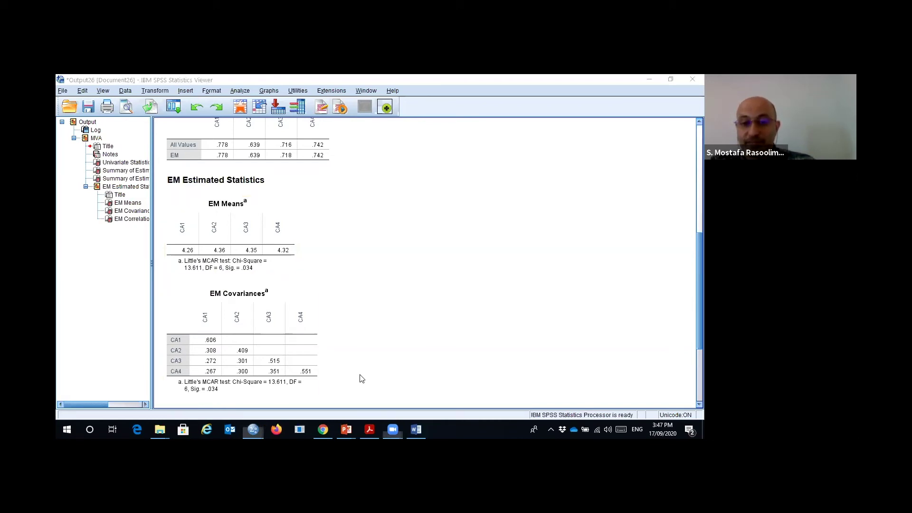
Step: Handwrite P<0.05 as an annotation just below the Little's MCAR test note of the EM Means table
{"action": "left_click_drag", "start_coordinate": [227, 273], "coordinate": [231, 285]}
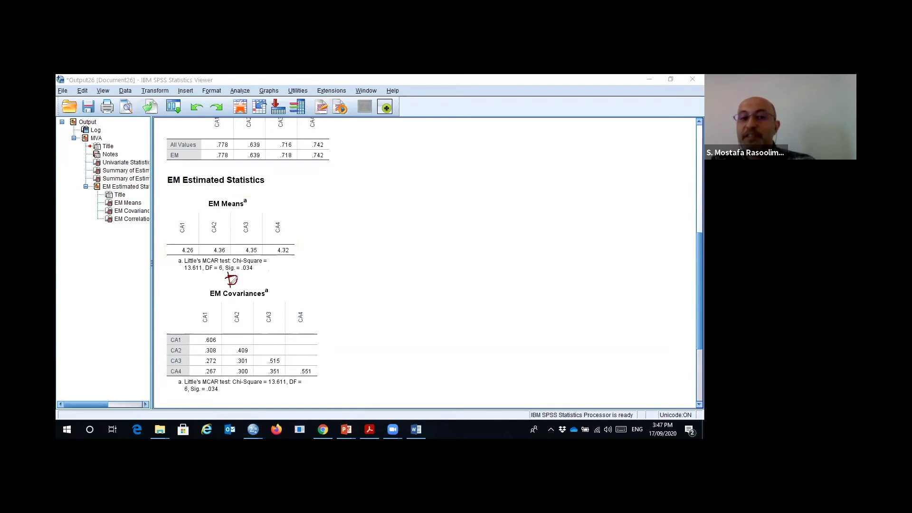
{"action": "mouse_move", "coordinate": [257, 271]}
{"action": "left_mouse_down"}
{"action": "mouse_move", "coordinate": [244, 288]}
{"action": "mouse_move", "coordinate": [270, 295]}
{"action": "mouse_move", "coordinate": [294, 284]}
{"action": "mouse_move", "coordinate": [288, 275]}
{"action": "mouse_move", "coordinate": [318, 272]}
{"action": "mouse_move", "coordinate": [345, 288]}
{"action": "mouse_move", "coordinate": [337, 295]}
{"action": "mouse_move", "coordinate": [353, 268]}
{"action": "left_mouse_up"}
{"action": "left_click", "coordinate": [302, 280]}
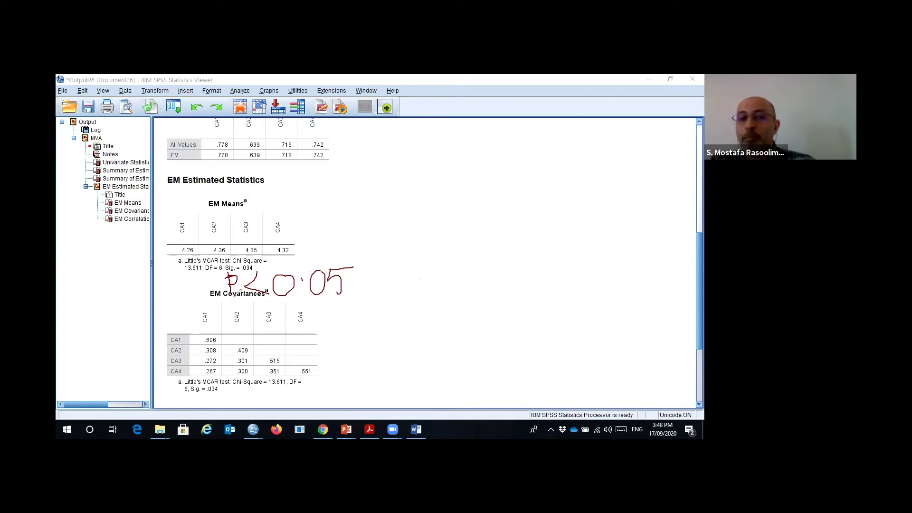
Step: Handwrite P>0.05 as an annotation in the blank output area beside the EM tables
{"action": "mouse_move", "coordinate": [434, 258]}
{"action": "left_mouse_down"}
{"action": "mouse_move", "coordinate": [434, 314]}
{"action": "mouse_move", "coordinate": [429, 285]}
{"action": "left_mouse_up"}
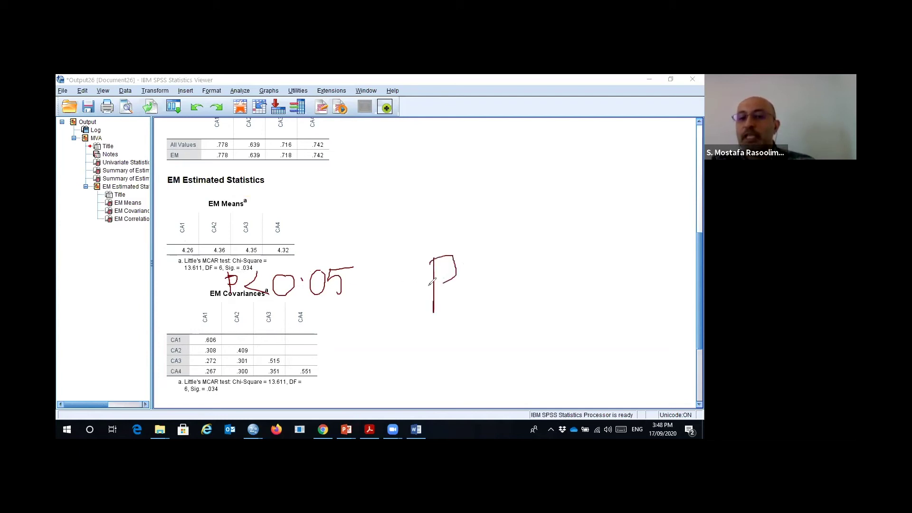
{"action": "mouse_move", "coordinate": [456, 243]}
{"action": "left_mouse_down"}
{"action": "mouse_move", "coordinate": [481, 268]}
{"action": "mouse_move", "coordinate": [450, 315]}
{"action": "left_mouse_up"}
{"action": "mouse_move", "coordinate": [498, 255]}
{"action": "left_mouse_down"}
{"action": "mouse_move", "coordinate": [479, 271]}
{"action": "mouse_move", "coordinate": [497, 255]}
{"action": "mouse_move", "coordinate": [508, 276]}
{"action": "mouse_move", "coordinate": [541, 250]}
{"action": "mouse_move", "coordinate": [545, 259]}
{"action": "mouse_move", "coordinate": [521, 304]}
{"action": "left_mouse_up"}
{"action": "left_click_drag", "start_coordinate": [542, 244], "coordinate": [578, 238]}
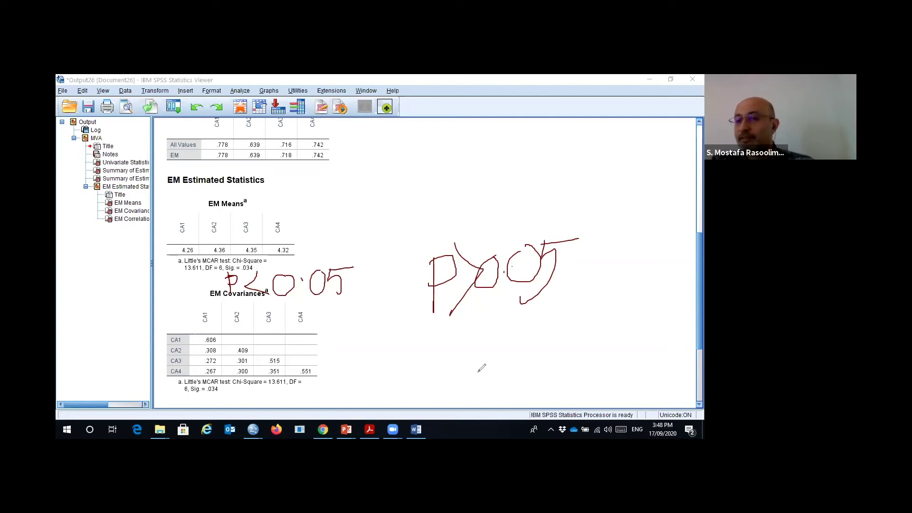
Step: Draw boxes around the Sig. value and the whole MCAR test note, and clear all annotations
{"action": "mouse_move", "coordinate": [257, 262]}
{"action": "left_mouse_down"}
{"action": "mouse_move", "coordinate": [241, 271]}
{"action": "mouse_move", "coordinate": [258, 261]}
{"action": "left_mouse_up"}
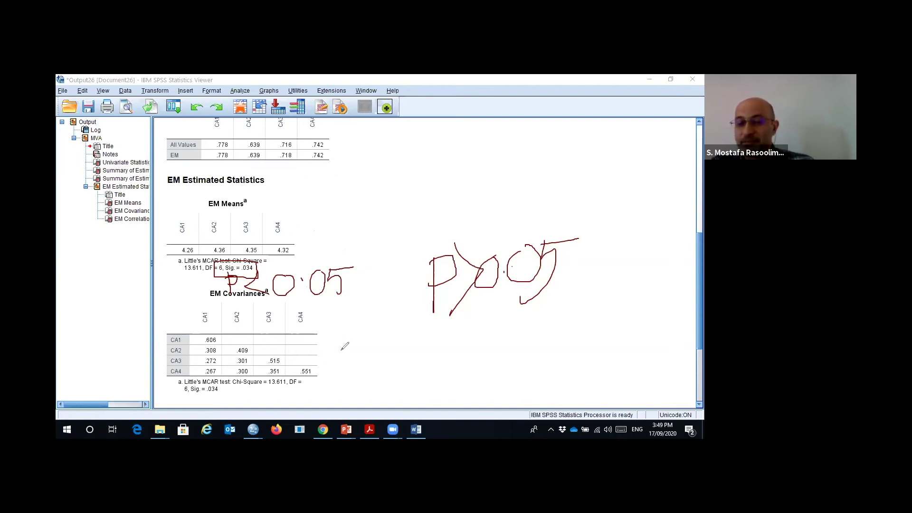
{"action": "mouse_move", "coordinate": [173, 248]}
{"action": "left_mouse_down"}
{"action": "mouse_move", "coordinate": [175, 285]}
{"action": "mouse_move", "coordinate": [303, 280]}
{"action": "mouse_move", "coordinate": [304, 240]}
{"action": "mouse_move", "coordinate": [172, 241]}
{"action": "mouse_move", "coordinate": [169, 260]}
{"action": "left_mouse_up"}
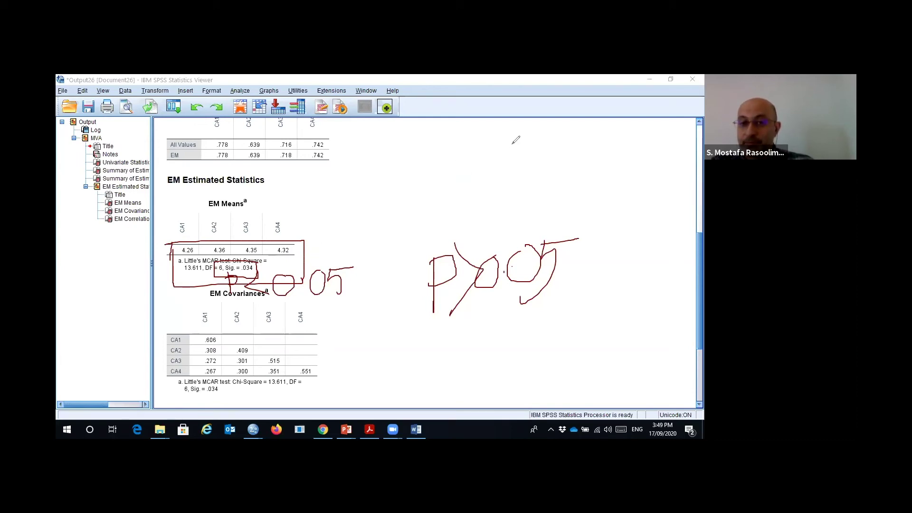
{"action": "key", "text": "e"}
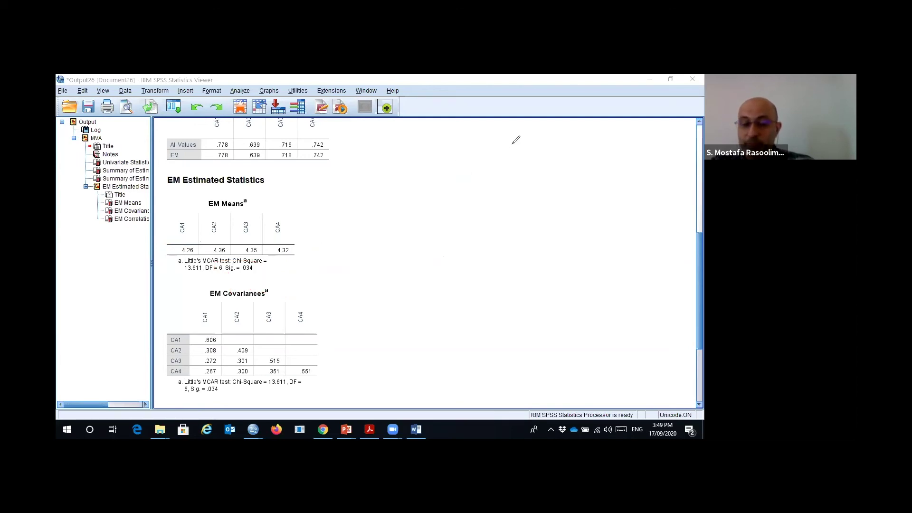
Step: Close the Missing Value Analysis output without saving it
{"action": "left_click", "coordinate": [692, 80]}
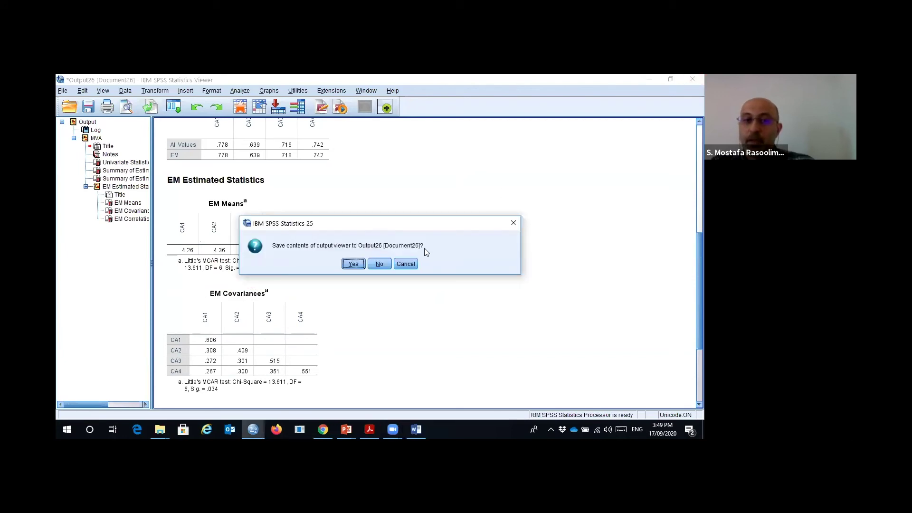
{"action": "left_click", "coordinate": [379, 265]}
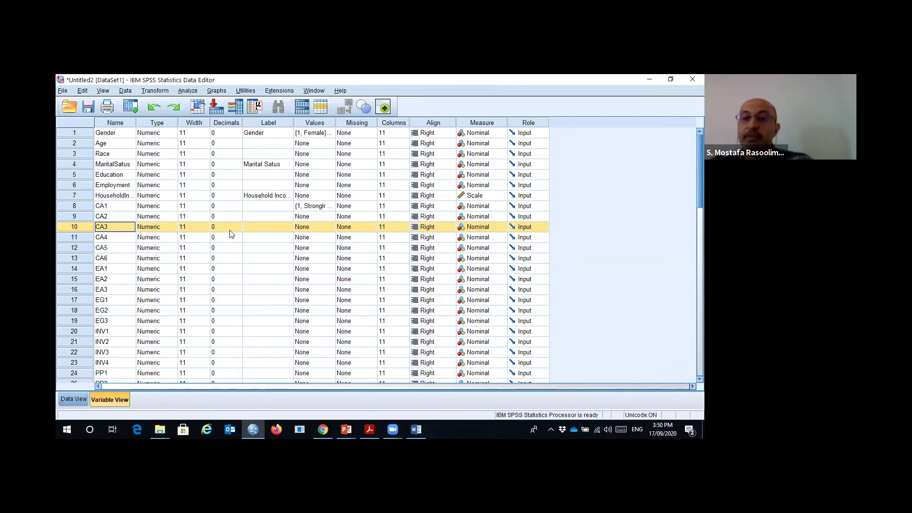
Step: Start Replace Missing Values and add CA3 as a new variable using the series mean method
{"action": "left_click", "coordinate": [149, 91]}
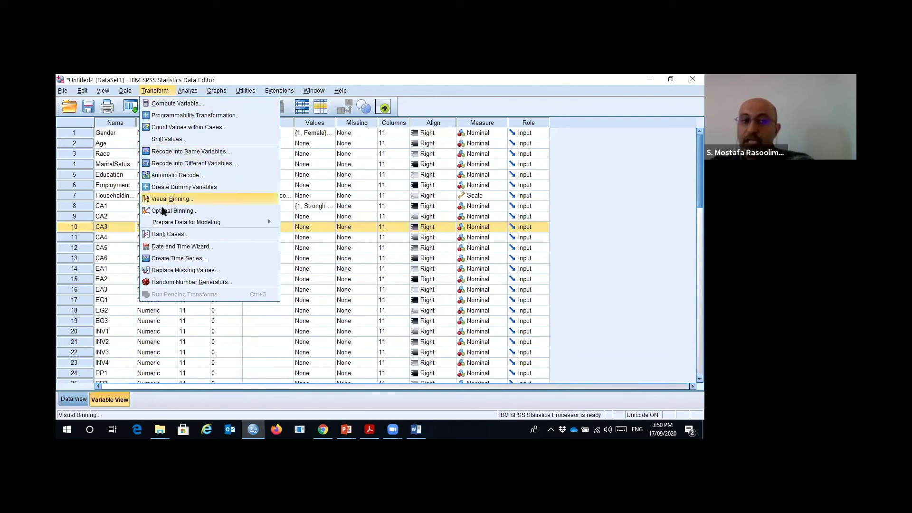
{"action": "left_click", "coordinate": [181, 271]}
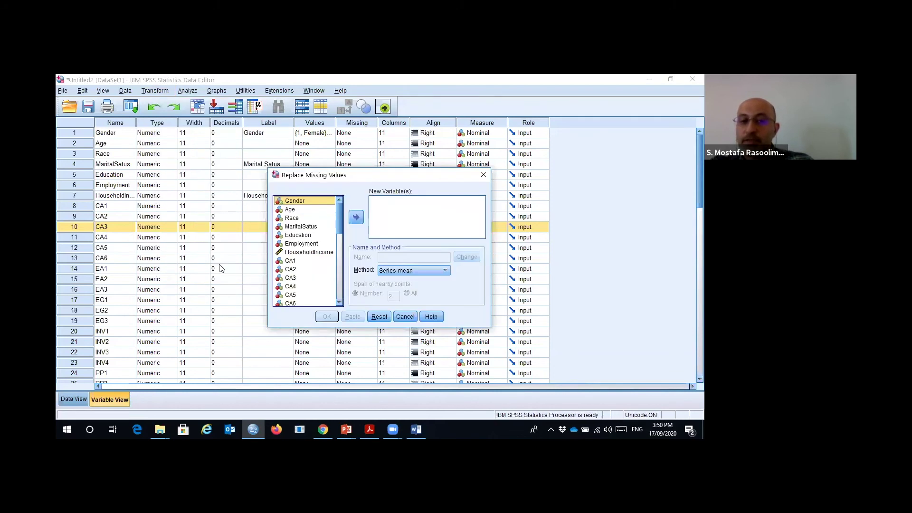
{"action": "left_click", "coordinate": [290, 280]}
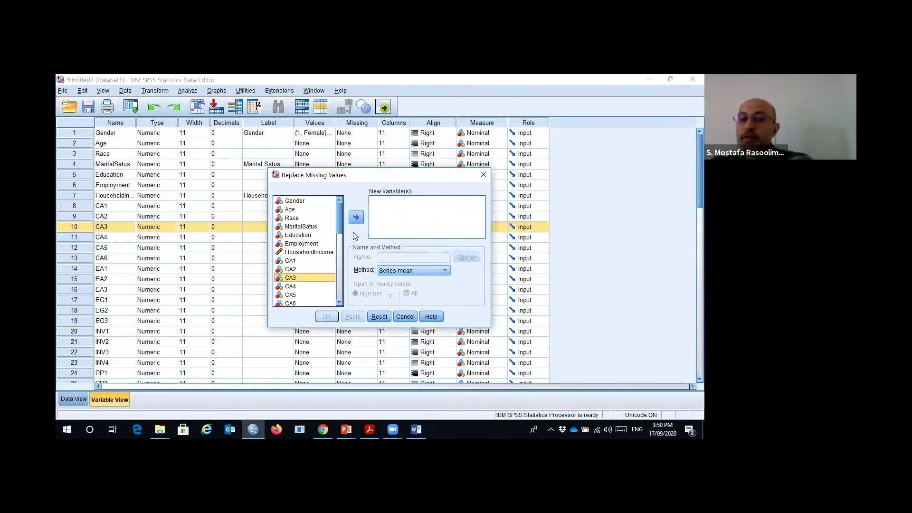
{"action": "left_click", "coordinate": [356, 218]}
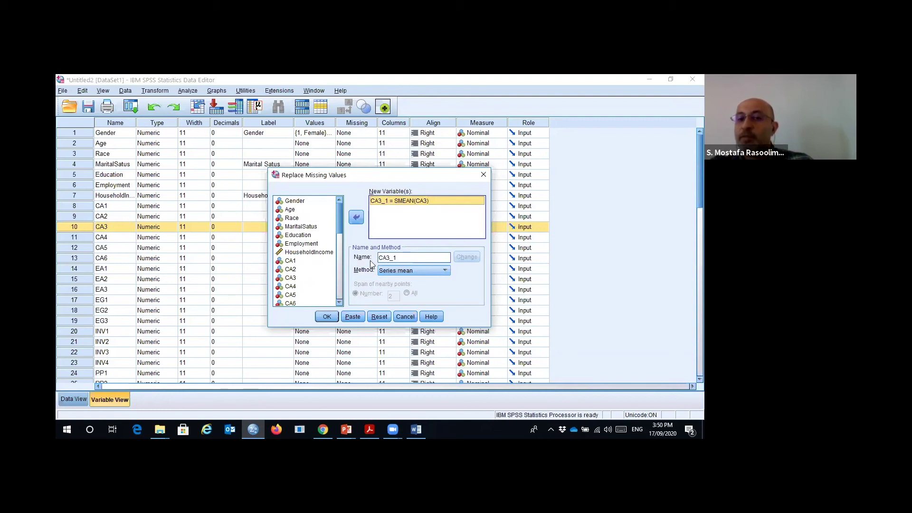
Step: Enter CA3_Without missing as the name of the new variable based on CA3
{"action": "double_click", "coordinate": [399, 257]}
{"action": "left_click", "coordinate": [401, 257]}
{"action": "key", "text": "BackSpace"}
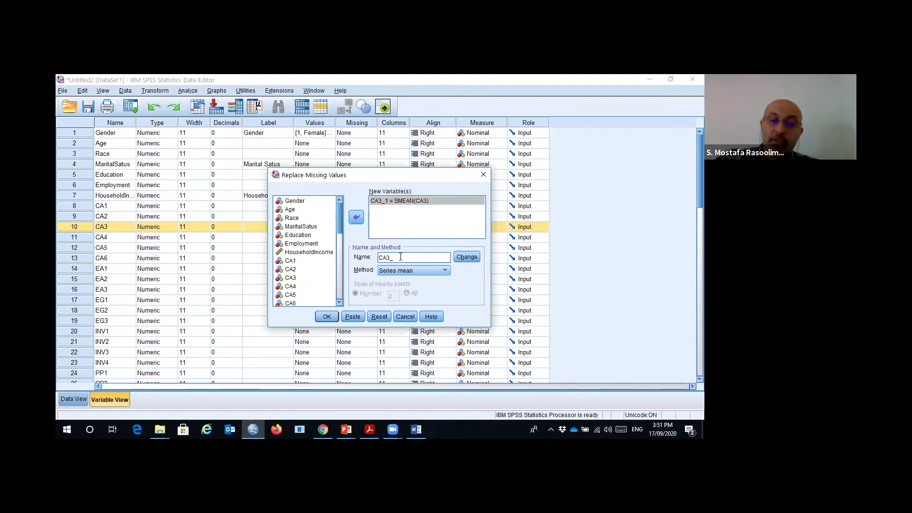
{"action": "type", "text": "Without missing"}
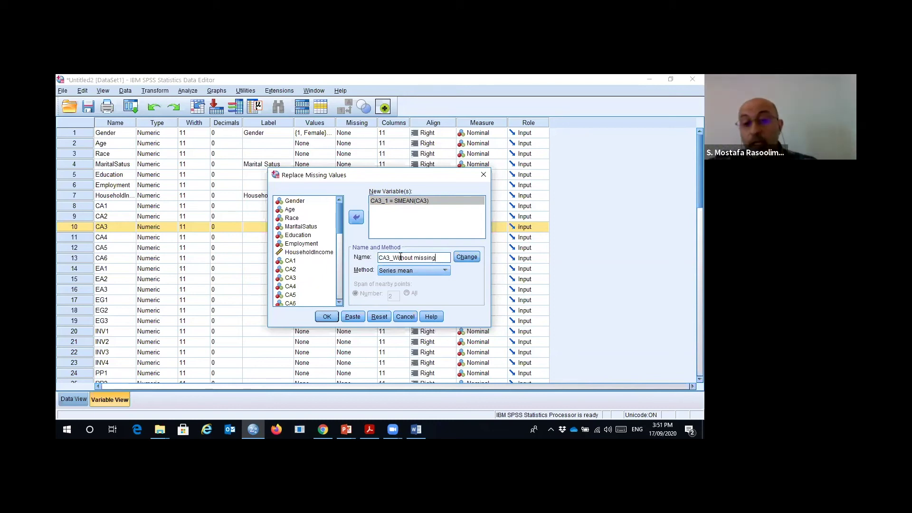
Step: Choose Mean of nearby points as the replacement method with a span of 40 points
{"action": "left_click", "coordinate": [447, 267]}
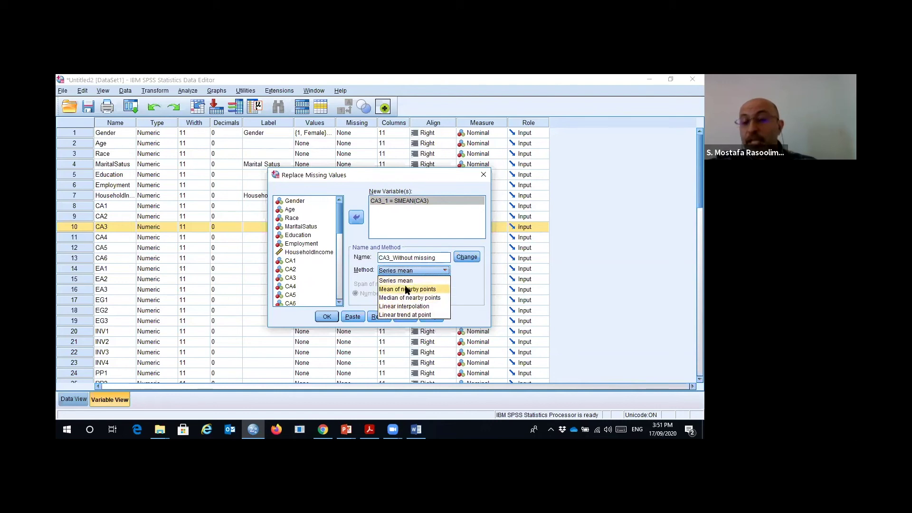
{"action": "left_click", "coordinate": [430, 289]}
{"action": "left_click", "coordinate": [446, 270]}
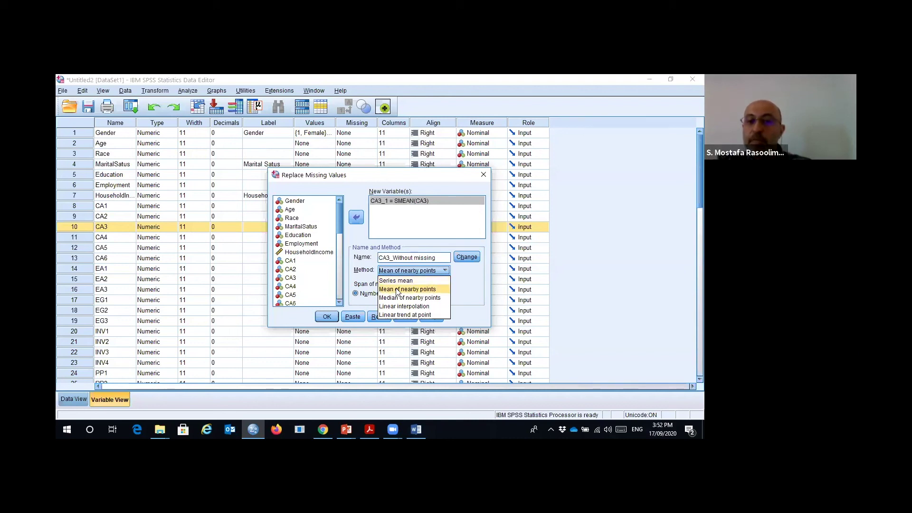
{"action": "left_click", "coordinate": [421, 288]}
{"action": "double_click", "coordinate": [394, 297]}
{"action": "type", "text": "40"}
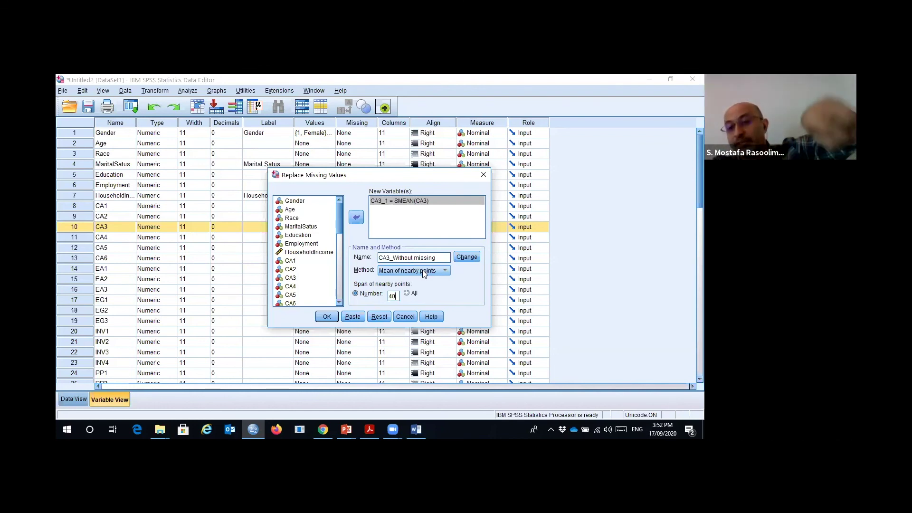
Step: Run the missing value replacement for CA3, discarding the pending changes, and close its output without saving
{"action": "left_click", "coordinate": [328, 317]}
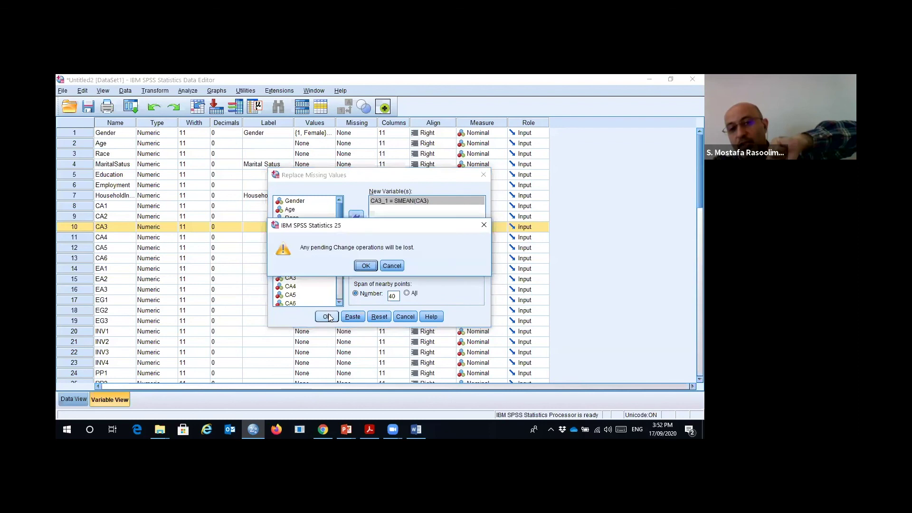
{"action": "left_click", "coordinate": [366, 265]}
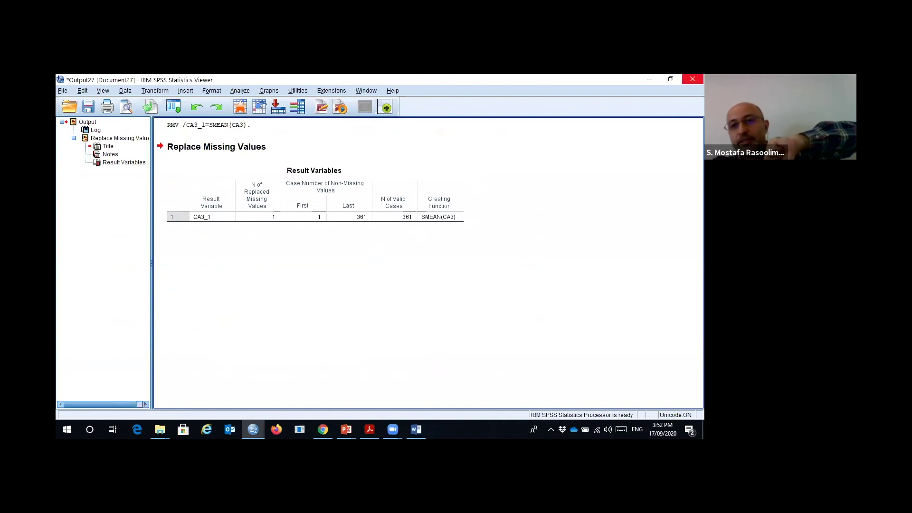
{"action": "left_click", "coordinate": [692, 79]}
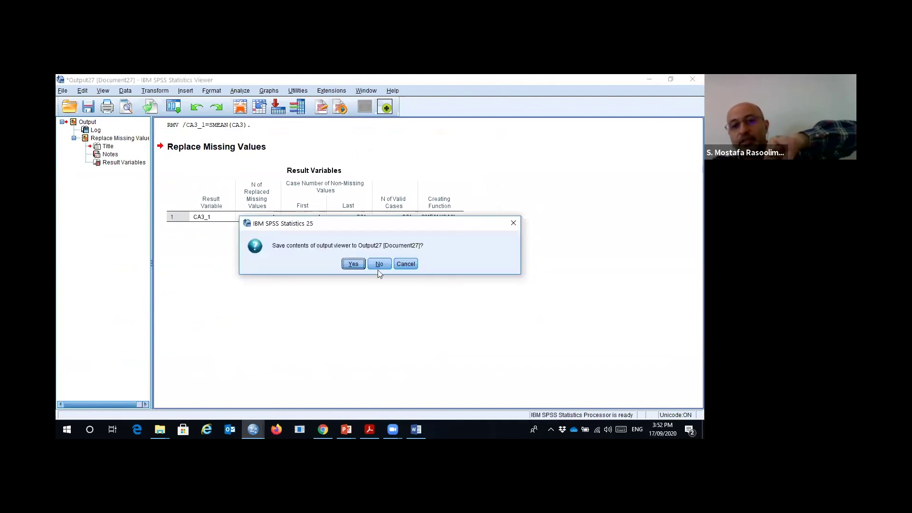
{"action": "key", "text": "Return"}
Step: Examine the variable list, comparing the original CA3 with the new CA3_1 variable at its end
{"action": "scroll", "coordinate": [140, 324], "scroll_direction": "down", "scroll_amount": 8}
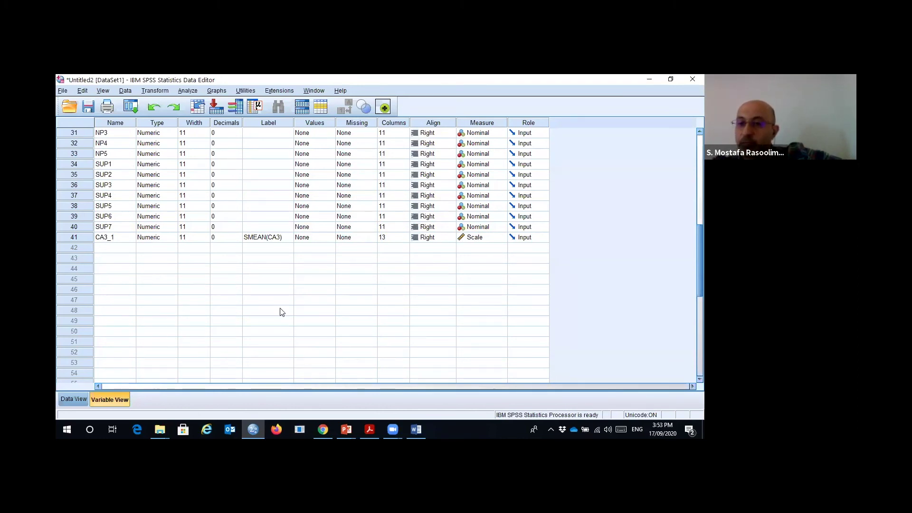
{"action": "scroll", "coordinate": [280, 312], "scroll_direction": "up", "scroll_amount": 2}
{"action": "scroll", "coordinate": [279, 311], "scroll_direction": "up", "scroll_amount": 4}
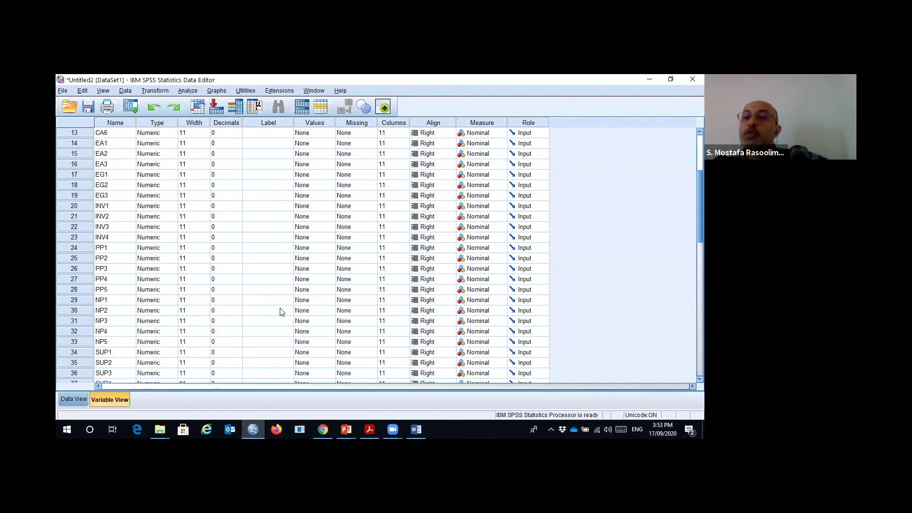
{"action": "scroll", "coordinate": [279, 312], "scroll_direction": "up", "scroll_amount": 4}
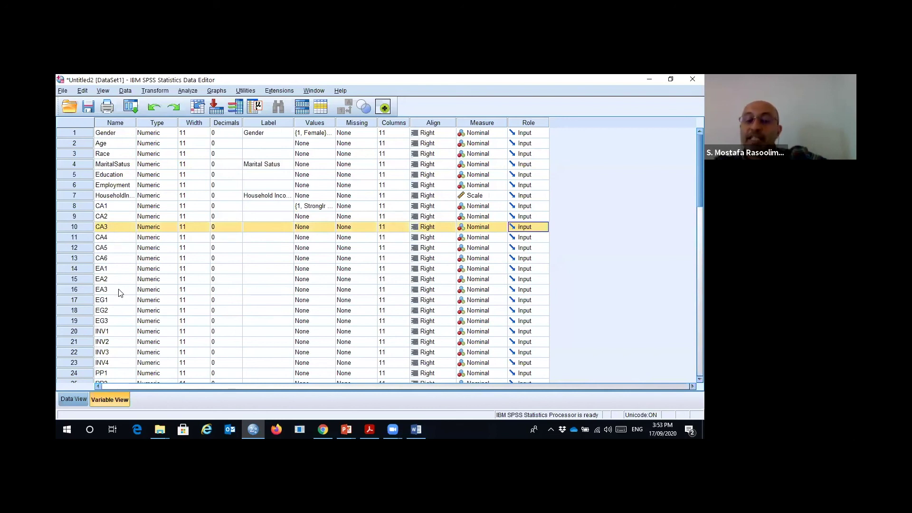
{"action": "scroll", "coordinate": [237, 312], "scroll_direction": "down", "scroll_amount": 5}
{"action": "scroll", "coordinate": [237, 312], "scroll_direction": "down", "scroll_amount": 5}
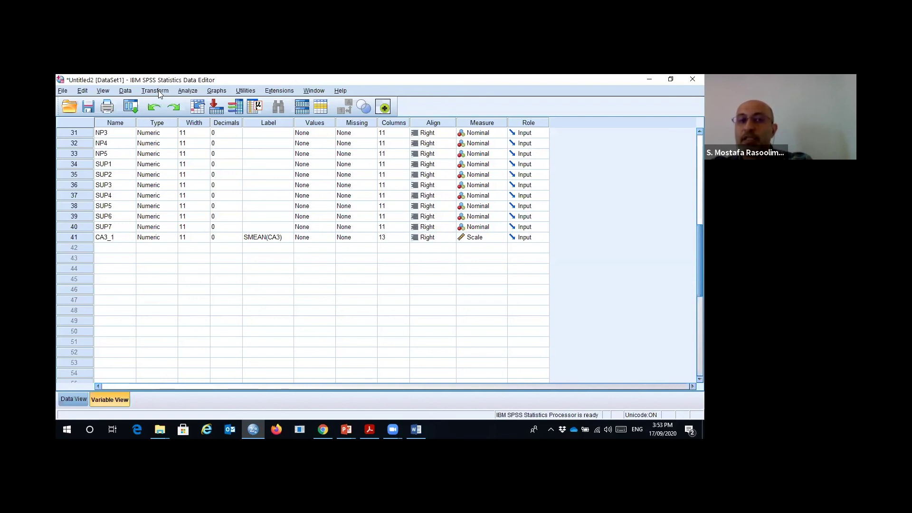
Step: In Missing Value Analysis, add CA5 through SUP7 to the quantitative variables, leaving out CA3_1
{"action": "left_click", "coordinate": [188, 91]}
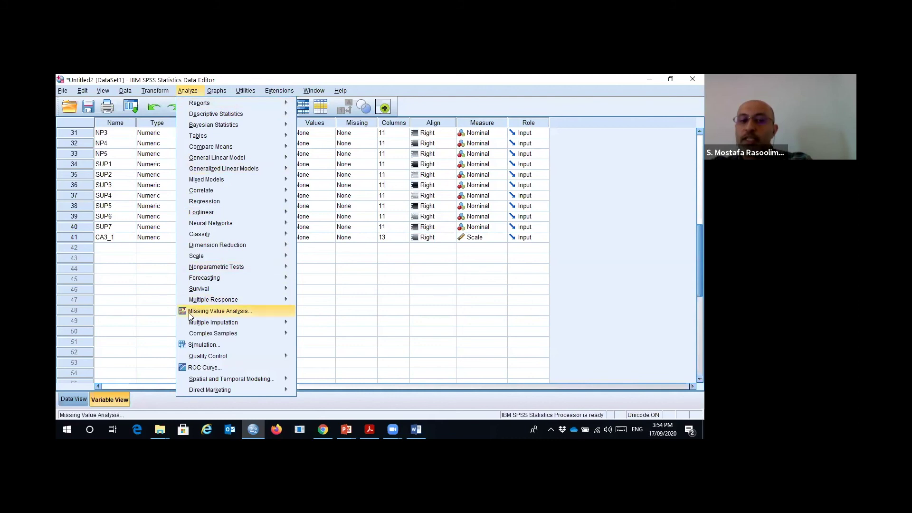
{"action": "left_click", "coordinate": [252, 311]}
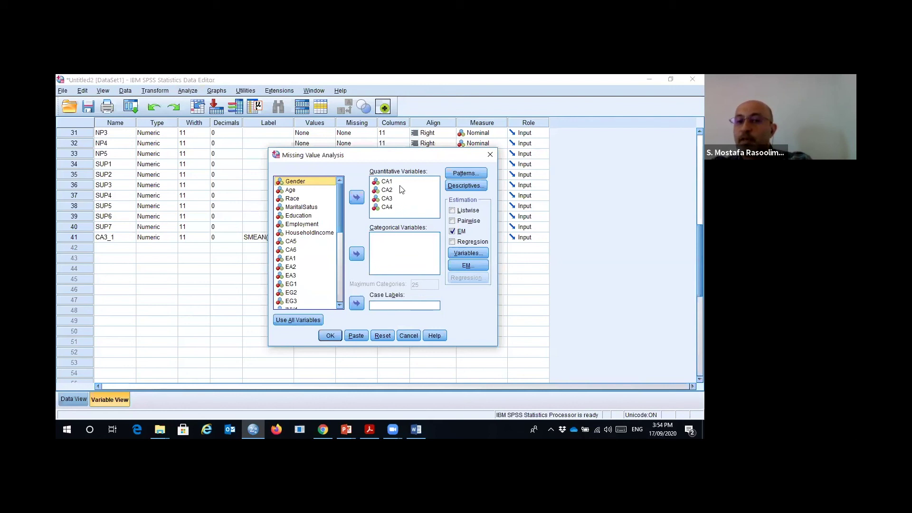
{"action": "left_click", "coordinate": [297, 242]}
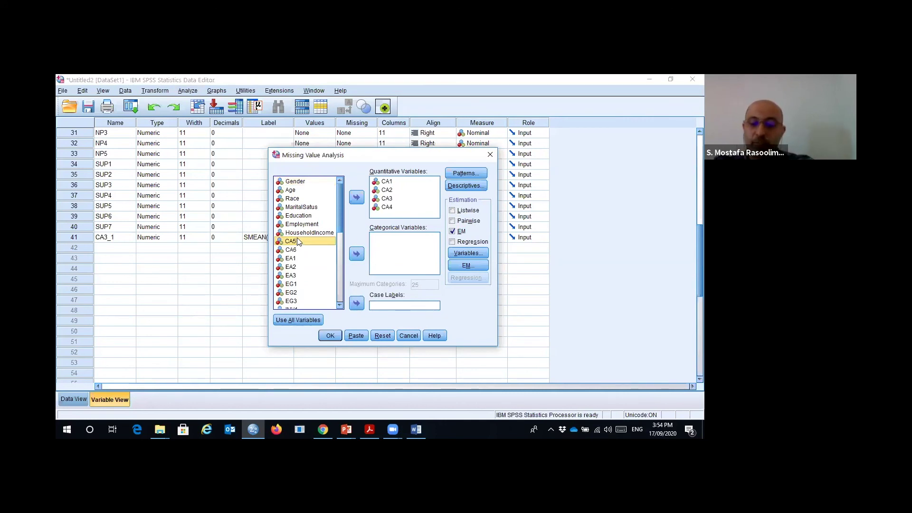
{"action": "key", "text": "shift+Down"}
{"action": "key", "text": "shift+Down"}
{"action": "key", "text": "shift+Down"}
{"action": "key", "text": "shift+Down"}
{"action": "key", "text": "shift+Down"}
{"action": "key", "text": "shift+Down"}
{"action": "key", "text": "shift+Down"}
{"action": "key", "text": "shift+Down"}
{"action": "key", "text": "shift+Down"}
{"action": "key", "text": "shift+Down"}
{"action": "key", "text": "shift+Down"}
{"action": "key", "text": "shift+Down"}
{"action": "key", "text": "shift+Down"}
{"action": "key", "text": "shift+Down"}
{"action": "key", "text": "shift+Down"}
{"action": "key", "text": "shift+Down"}
{"action": "key", "text": "shift+Down"}
{"action": "key", "text": "shift+Down"}
{"action": "key", "text": "shift+Down"}
{"action": "key", "text": "shift+Down"}
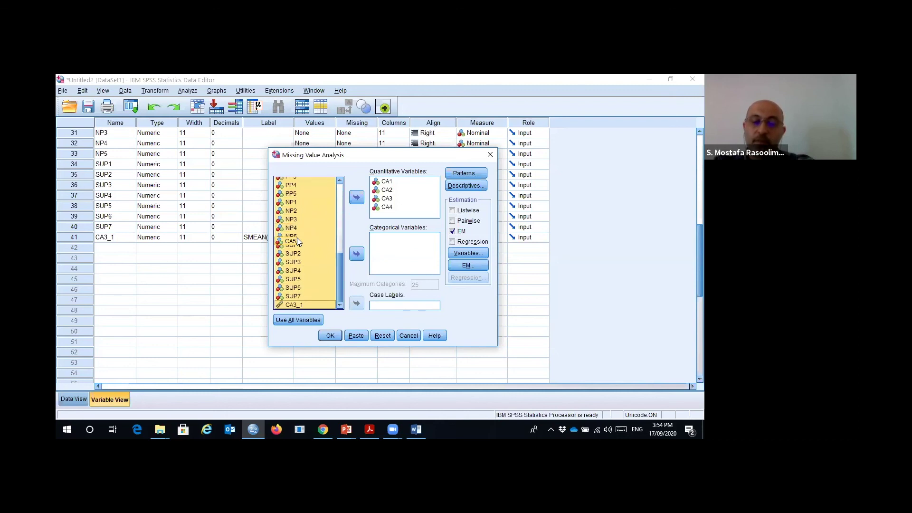
{"action": "key", "text": "shift+Up"}
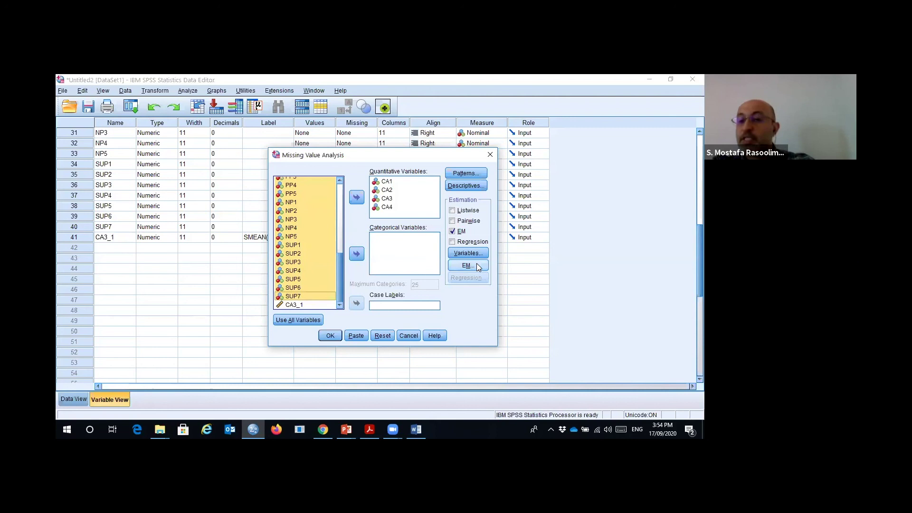
{"action": "left_click", "coordinate": [357, 197]}
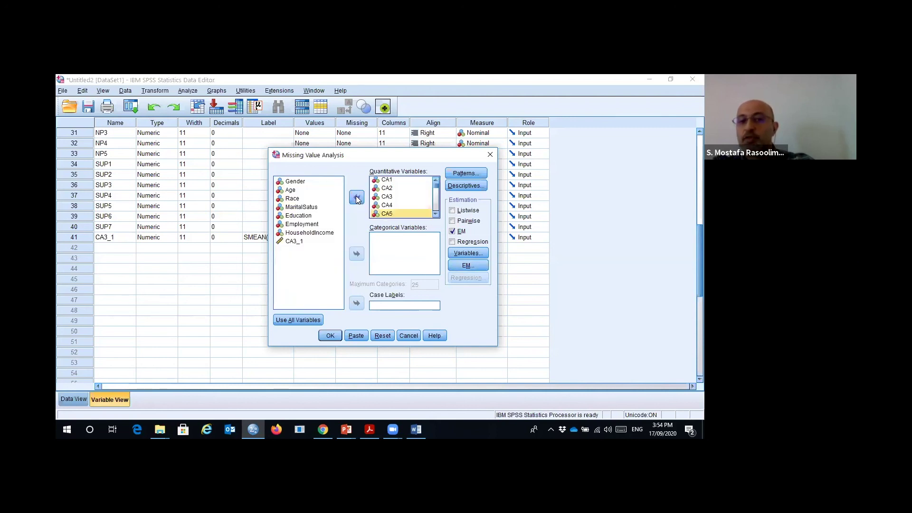
Step: Check the variables used for EM estimation and turn on saving the completed data as a new dataset in the EM options
{"action": "left_click", "coordinate": [472, 253]}
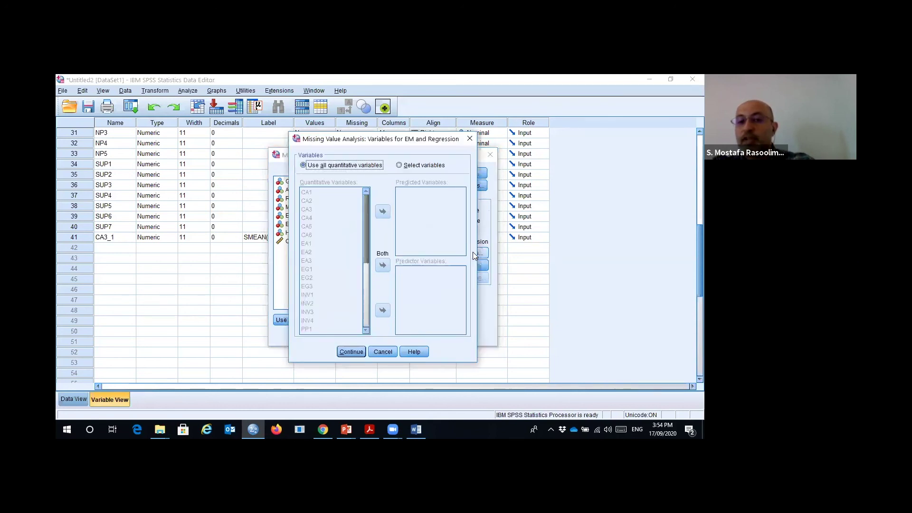
{"action": "left_click", "coordinate": [471, 139]}
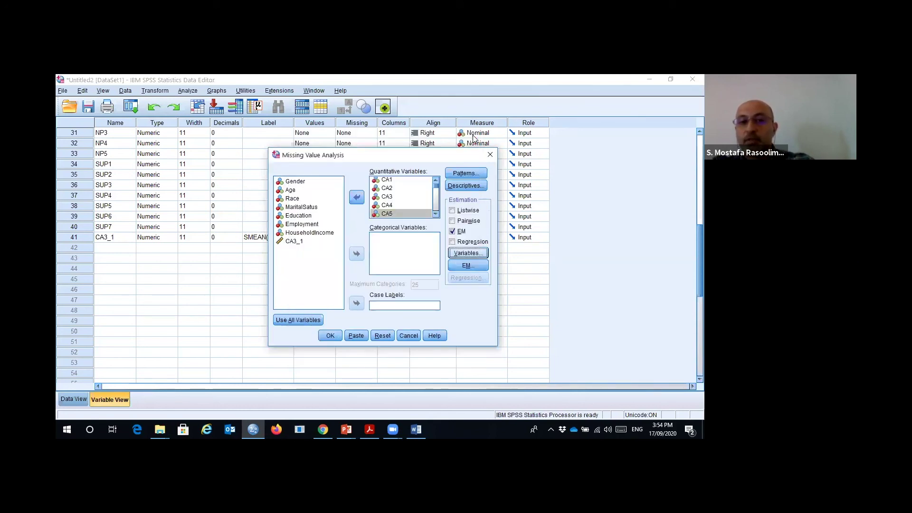
{"action": "left_click", "coordinate": [468, 265]}
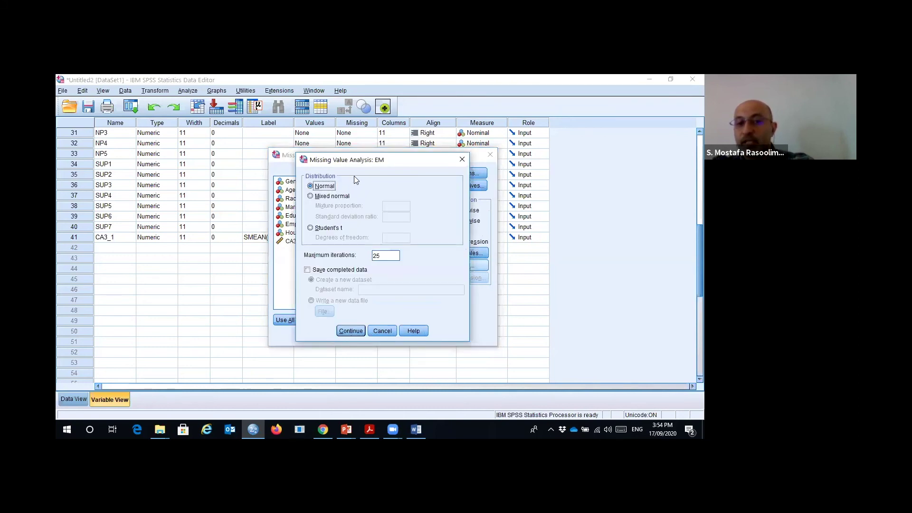
{"action": "left_click", "coordinate": [307, 270]}
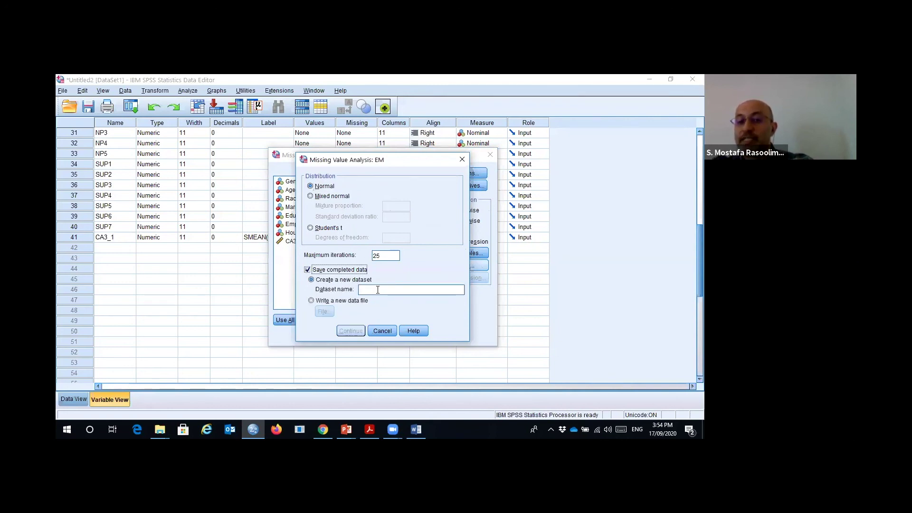